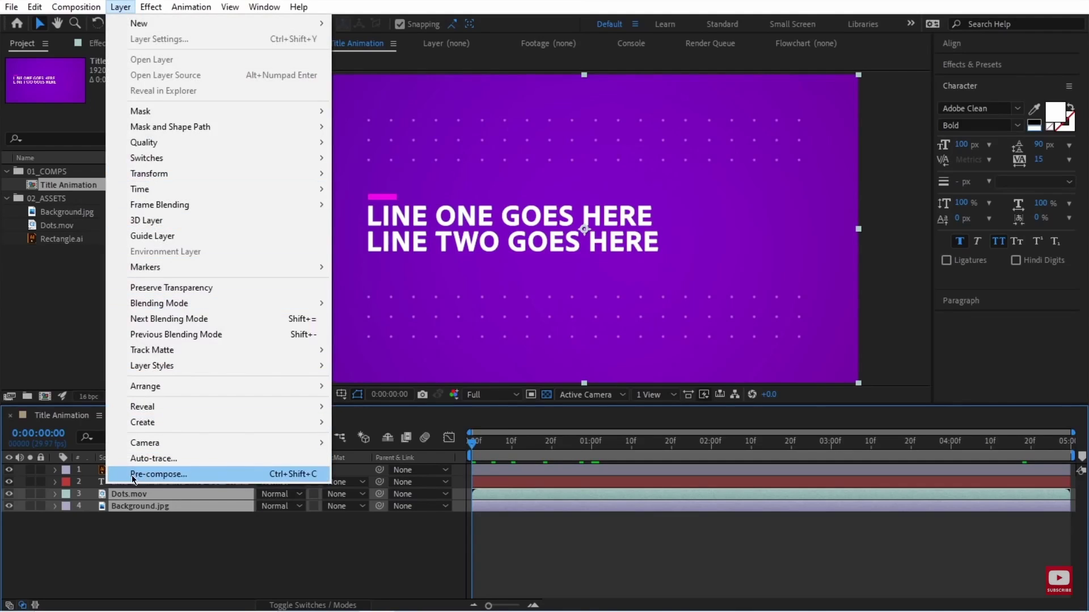
# - Pre-compose the Dots.mov and Background.jpg layers into a new precomp called BG
pyautogui.click(170, 479)
pyautogui.click(592, 569)
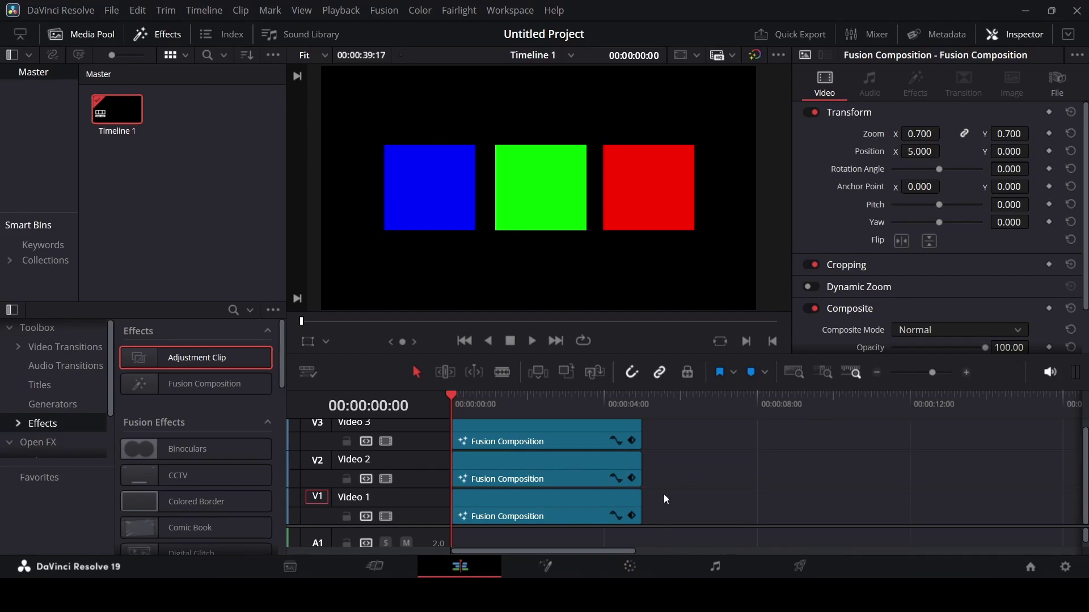
# - Remove the Adjustment Clip from the timeline, leaving all clips deselected
pyautogui.moveTo(682, 522); pyautogui.dragTo(522, 430)
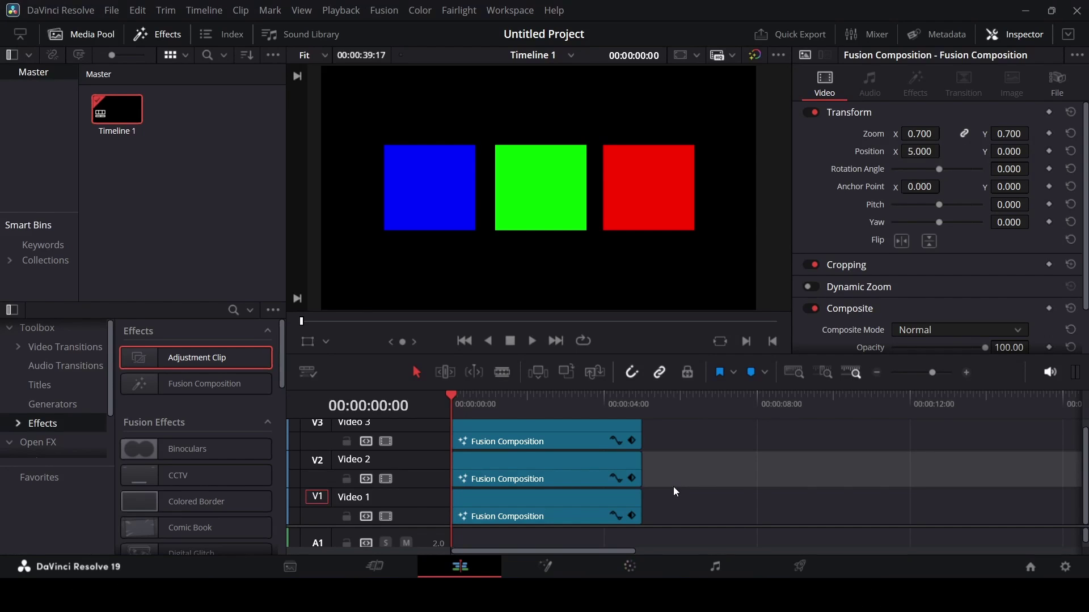
pyautogui.hscroll(10, 686, 476)
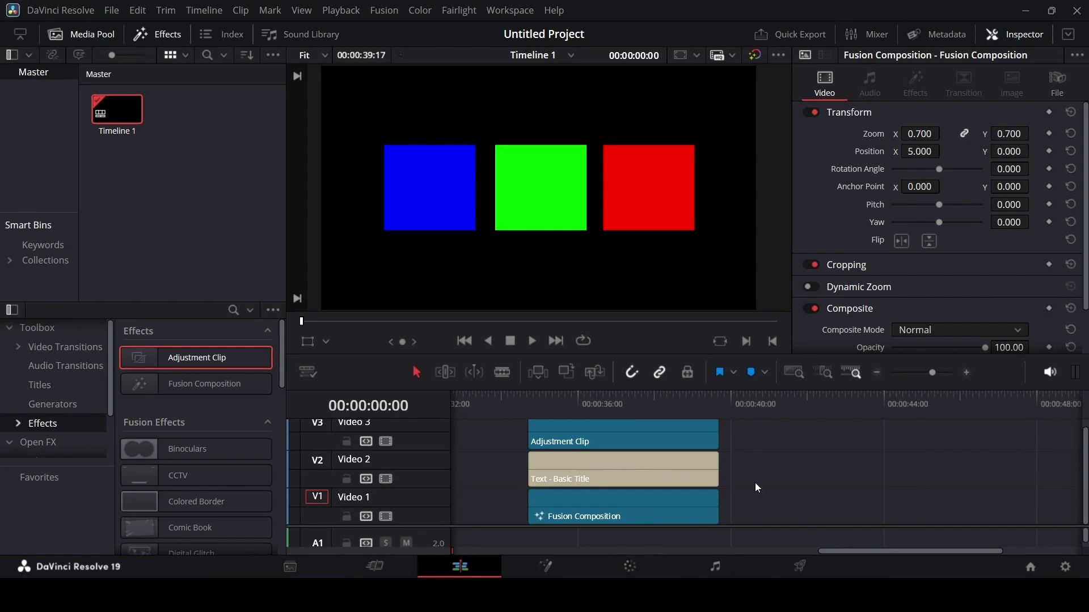
pyautogui.hotkey('ctrl', 'z')
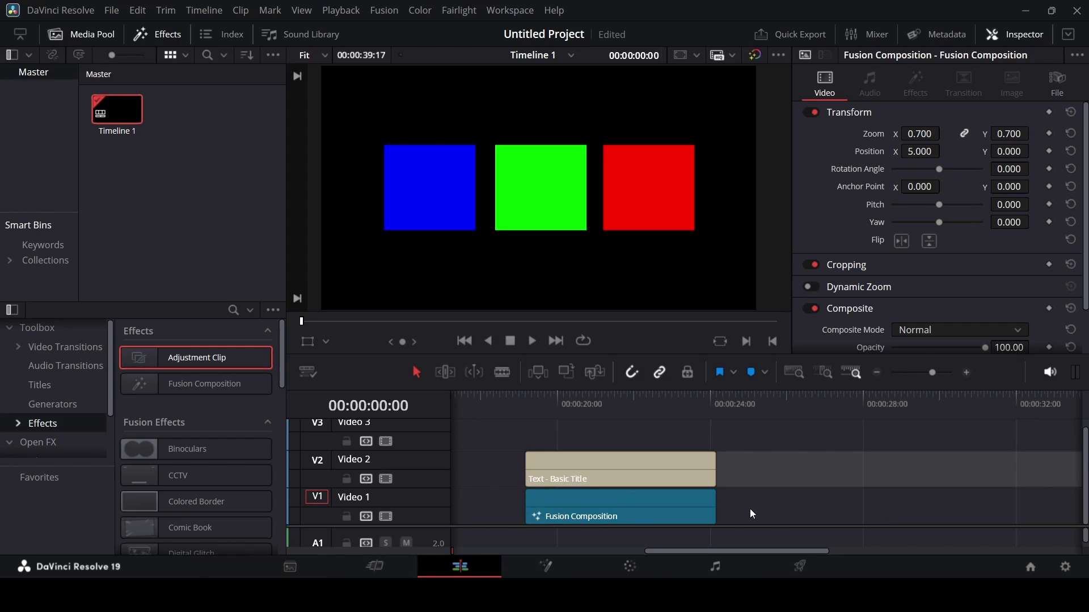
pyautogui.click(750, 508)
pyautogui.click(642, 516)
pyautogui.click(624, 471)
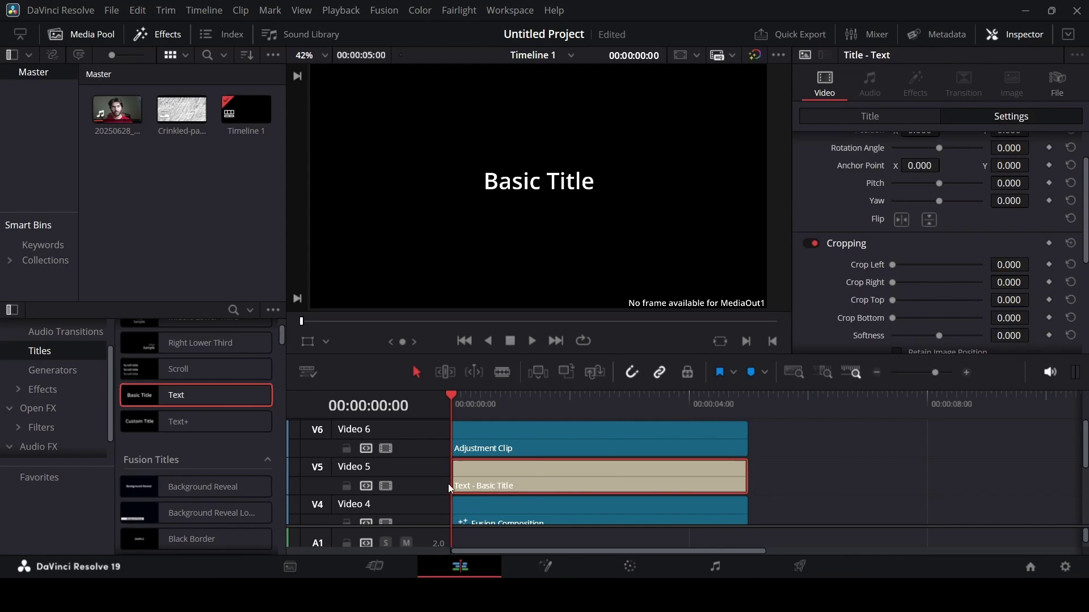
# - Place the Basic Title on Video 5 at the start, then select all stacked clips
pyautogui.click(831, 474)
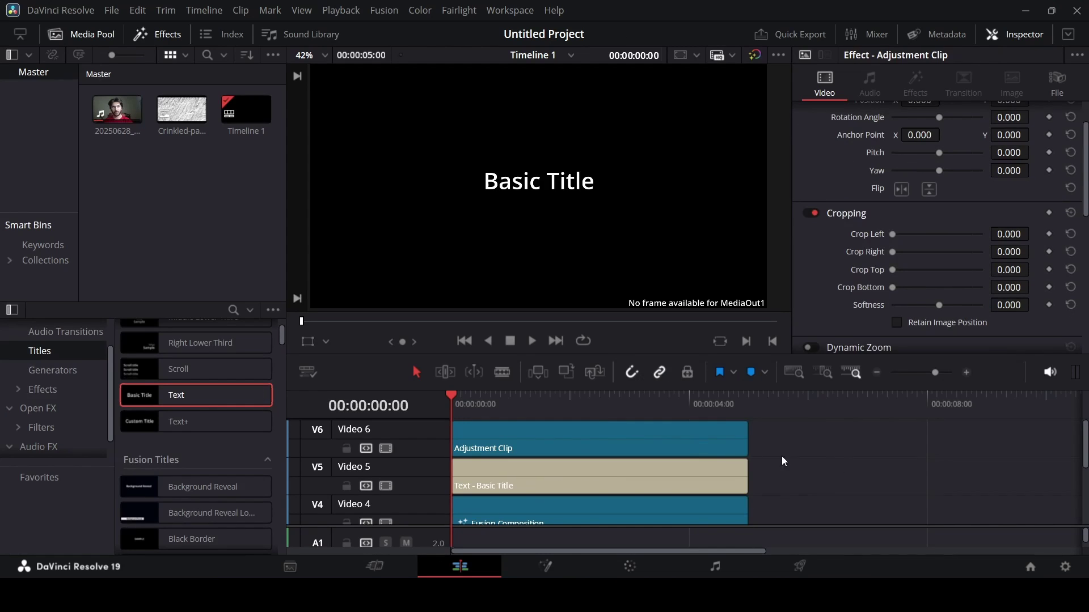
pyautogui.scroll(-3, 784, 465)
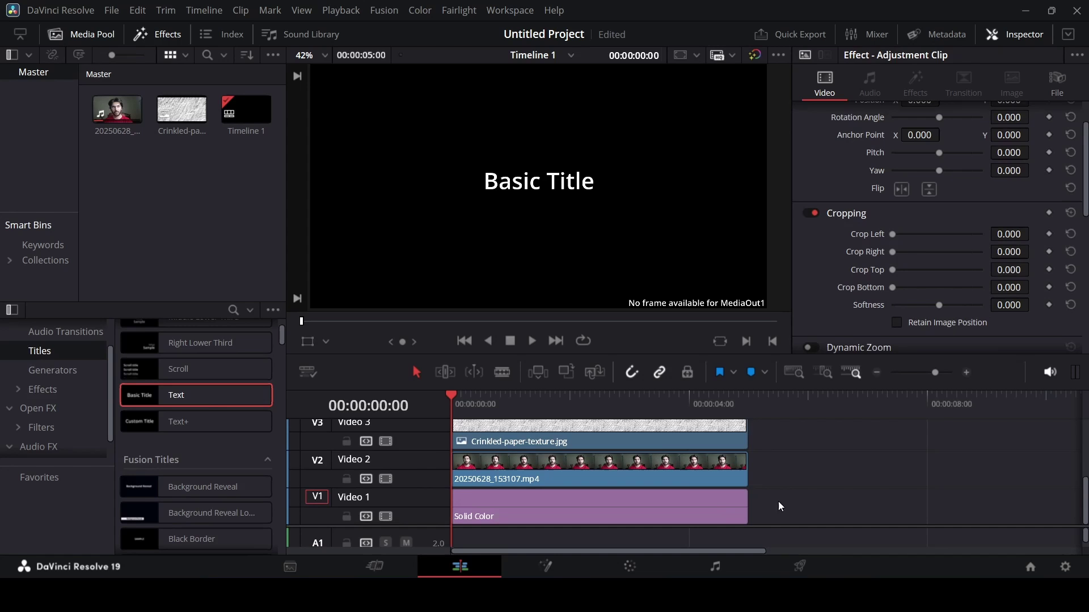
pyautogui.moveTo(1086, 509); pyautogui.dragTo(1086, 492)
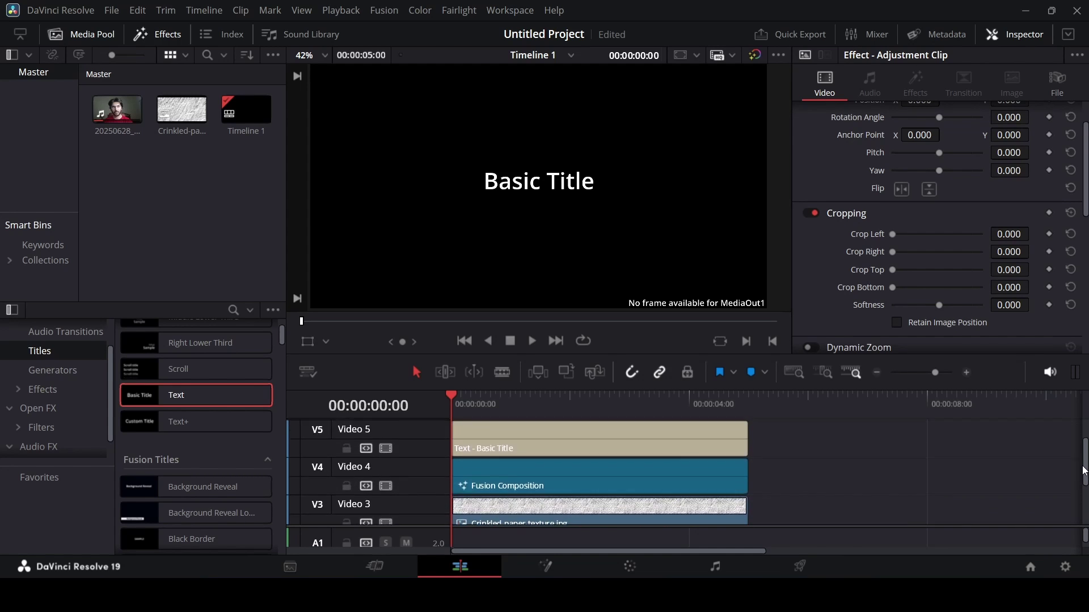
pyautogui.moveTo(1085, 492); pyautogui.dragTo(1083, 446)
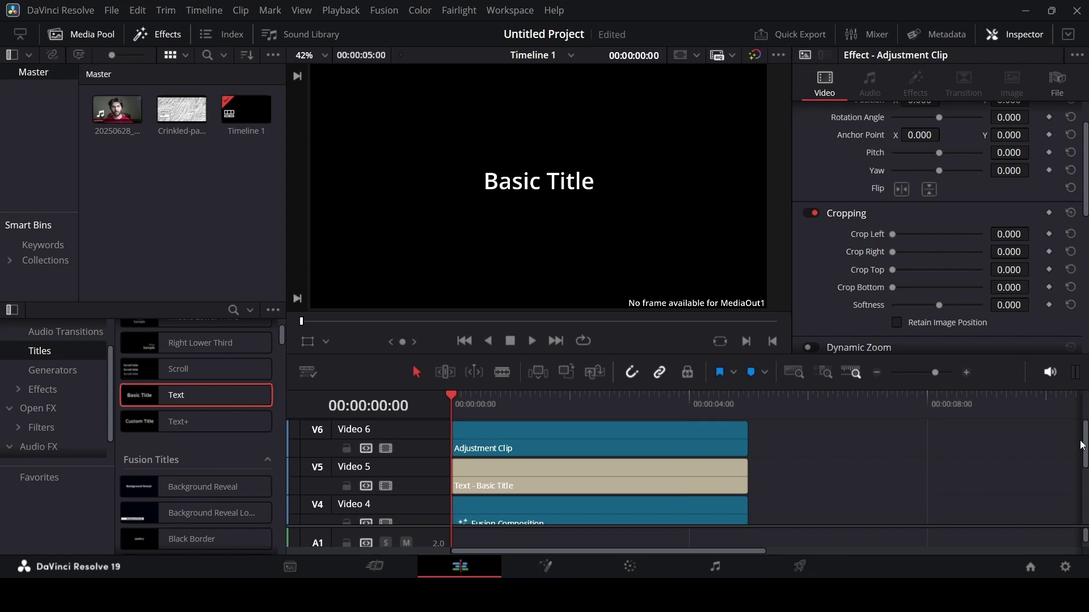
pyautogui.scroll(-3, 841, 474)
pyautogui.moveTo(819, 513); pyautogui.dragTo(597, 418)
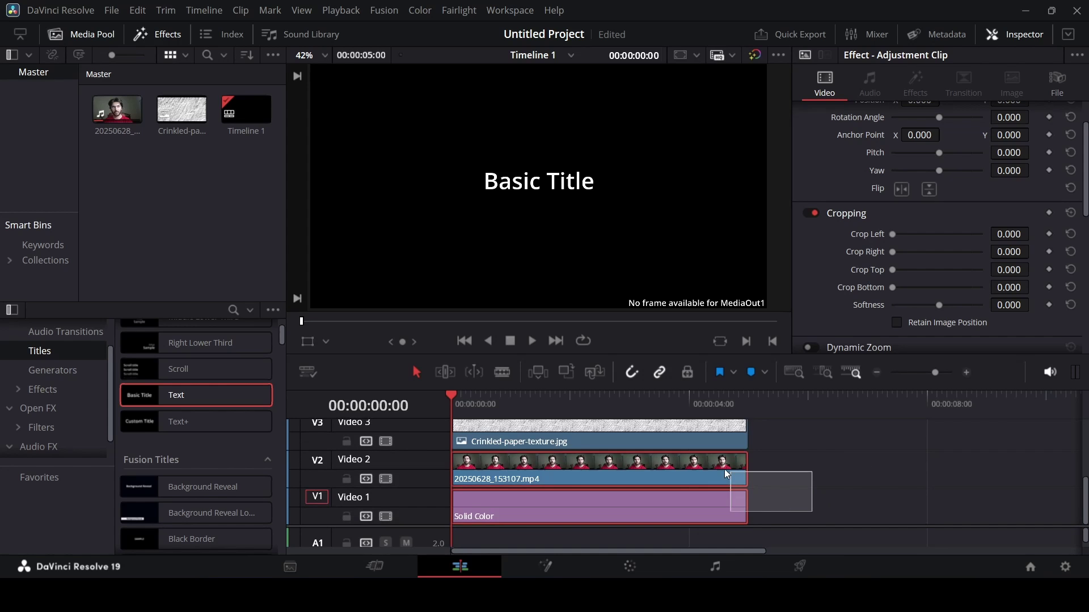
# - Turn the selected stacked clips into Compound Clip 1, then deselect it
pyautogui.rightClick(606, 439)
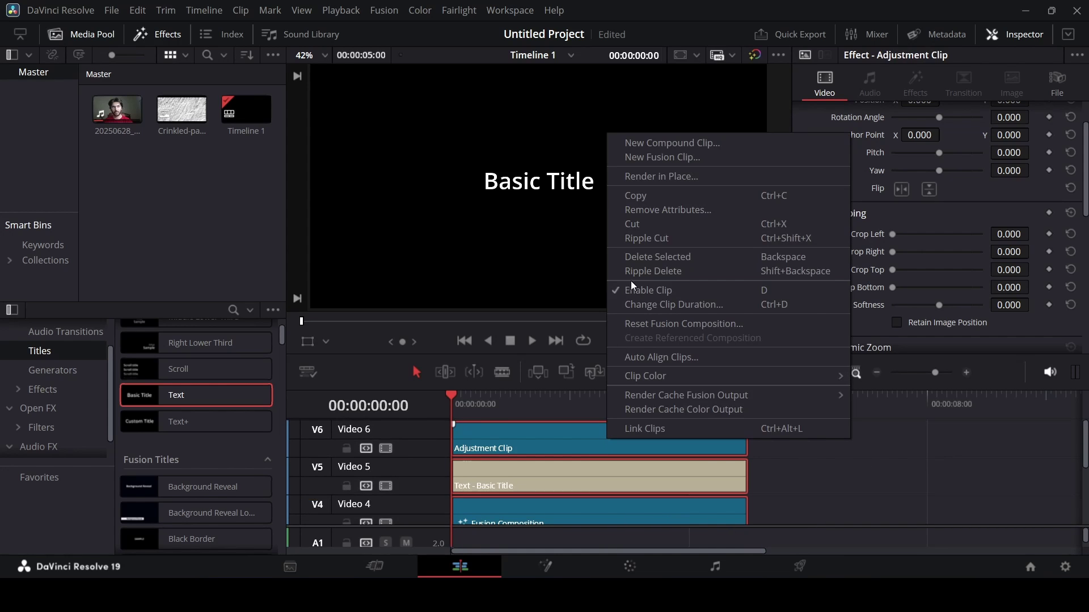
pyautogui.click(672, 145)
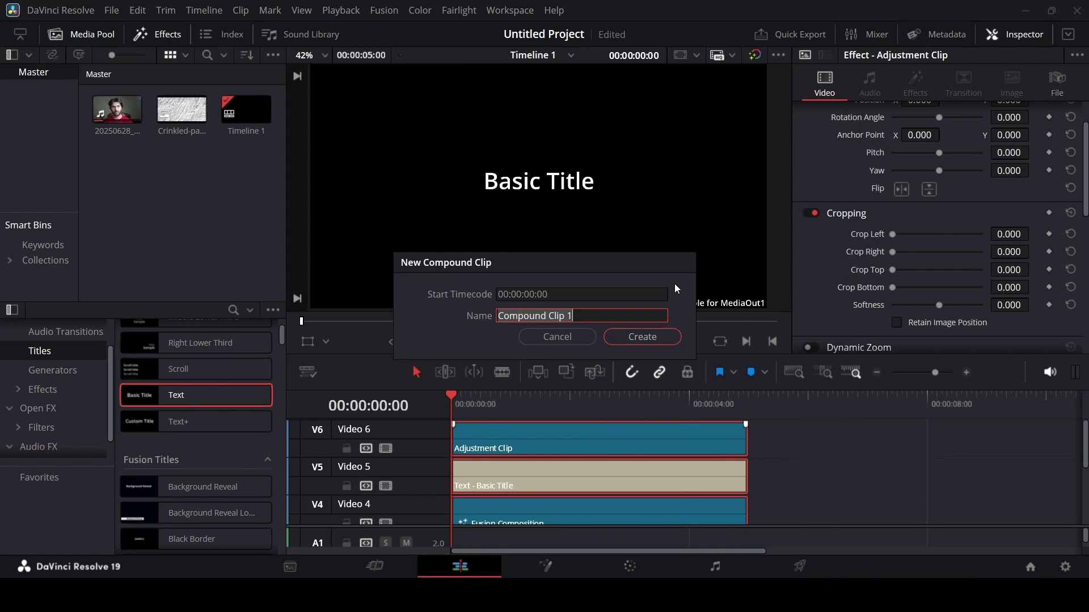
pyautogui.click(661, 338)
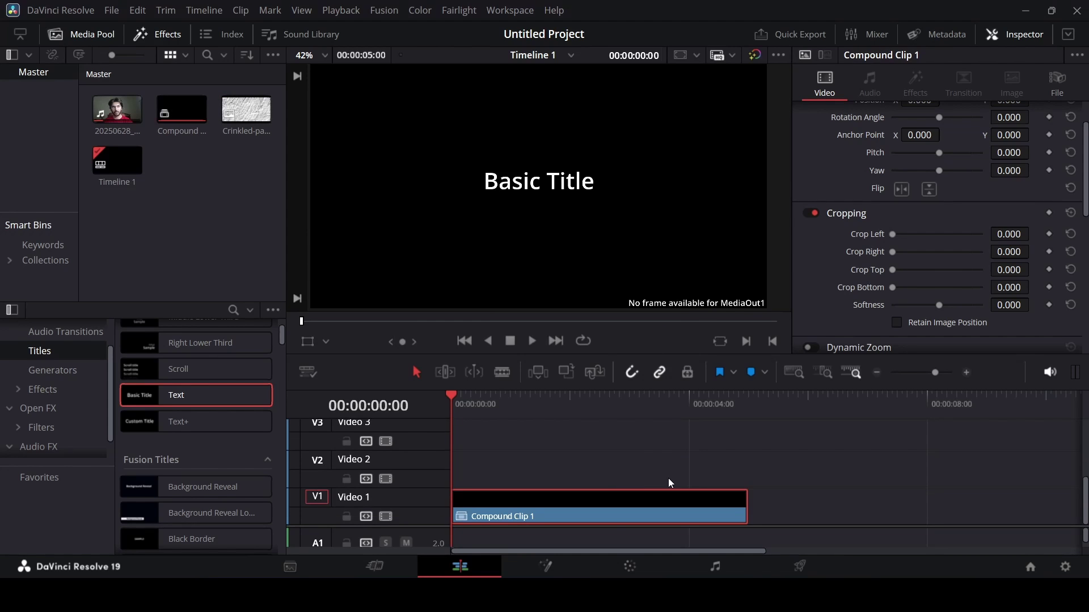
pyautogui.click(667, 478)
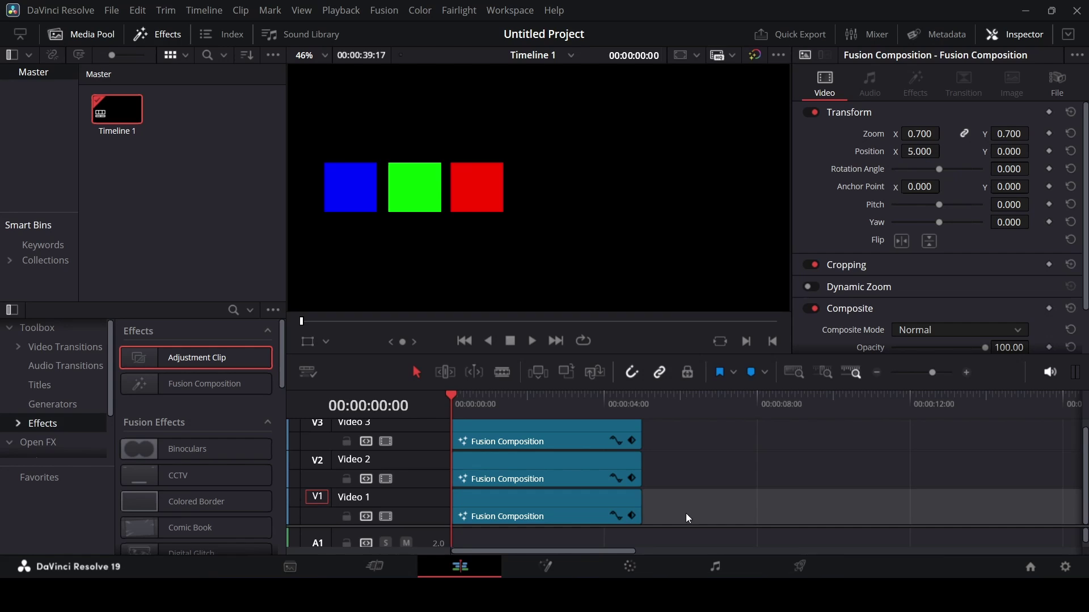
# - Combine the three Fusion Composition clips into Compound Clip 1 with the playhead at the start
pyautogui.moveTo(686, 512); pyautogui.dragTo(571, 440)
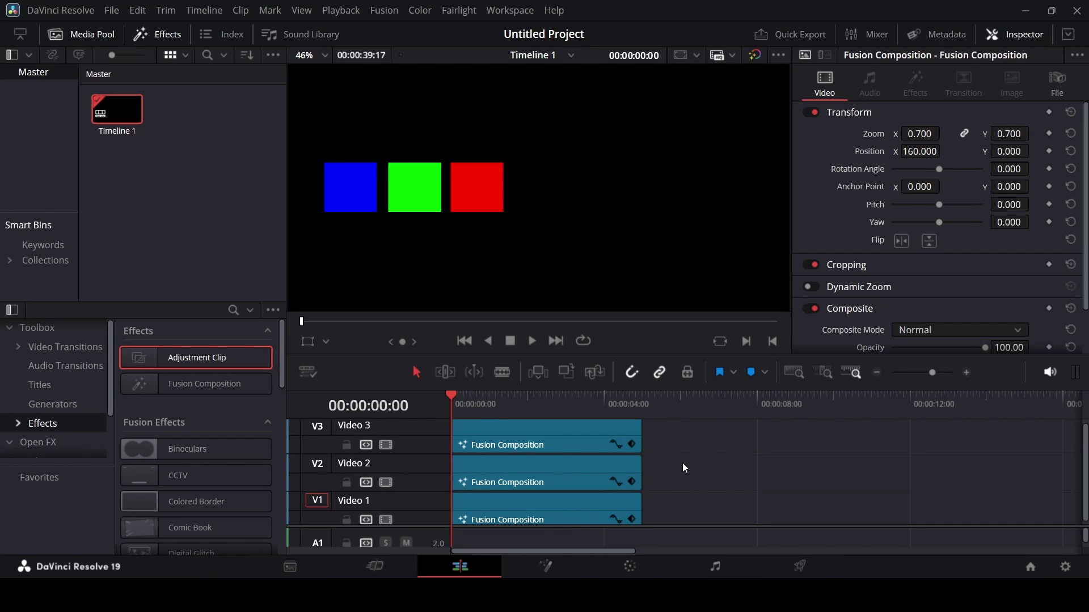
pyautogui.click(505, 400)
pyautogui.press('Home')
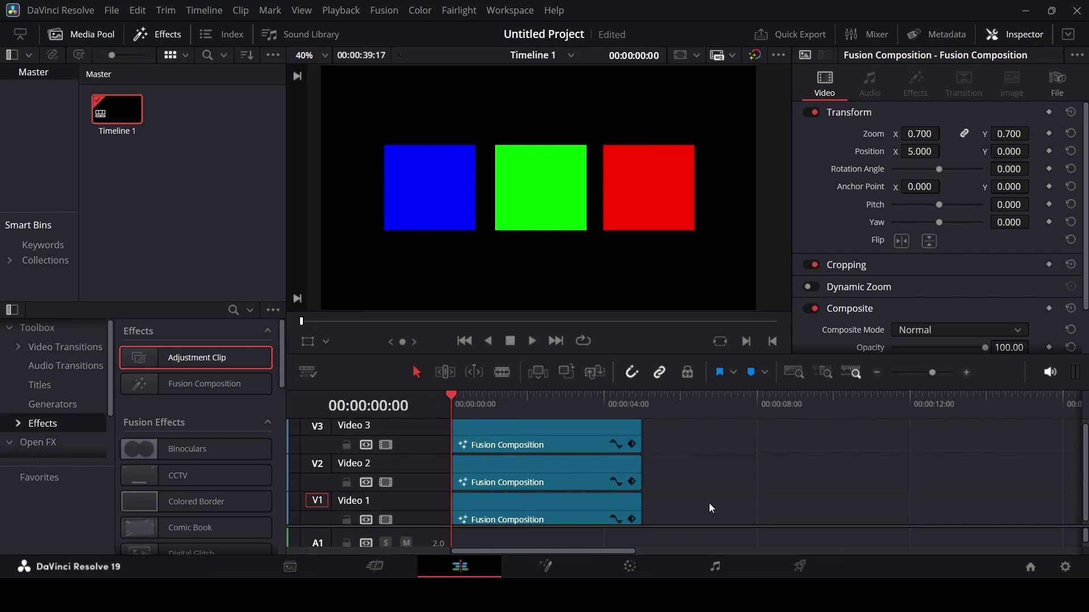
pyautogui.moveTo(700, 509); pyautogui.dragTo(562, 446)
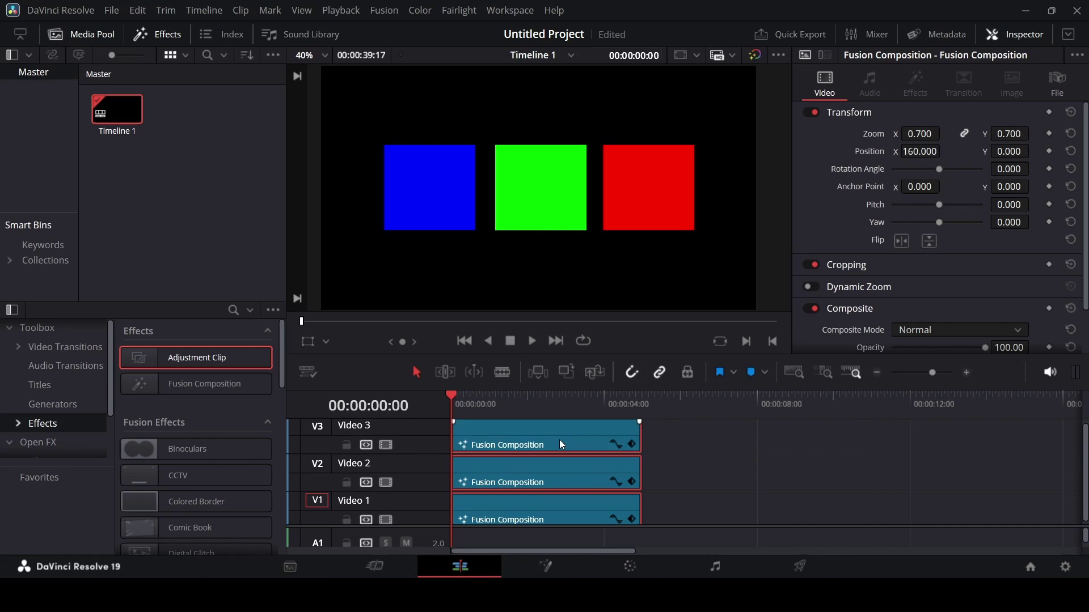
pyautogui.rightClick(560, 441)
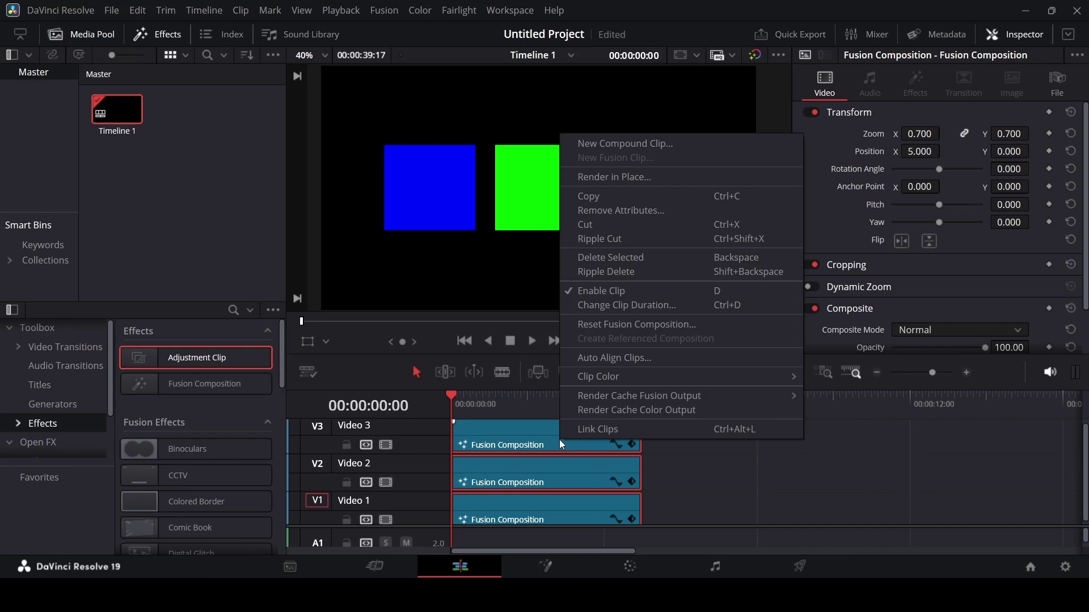
pyautogui.click(648, 145)
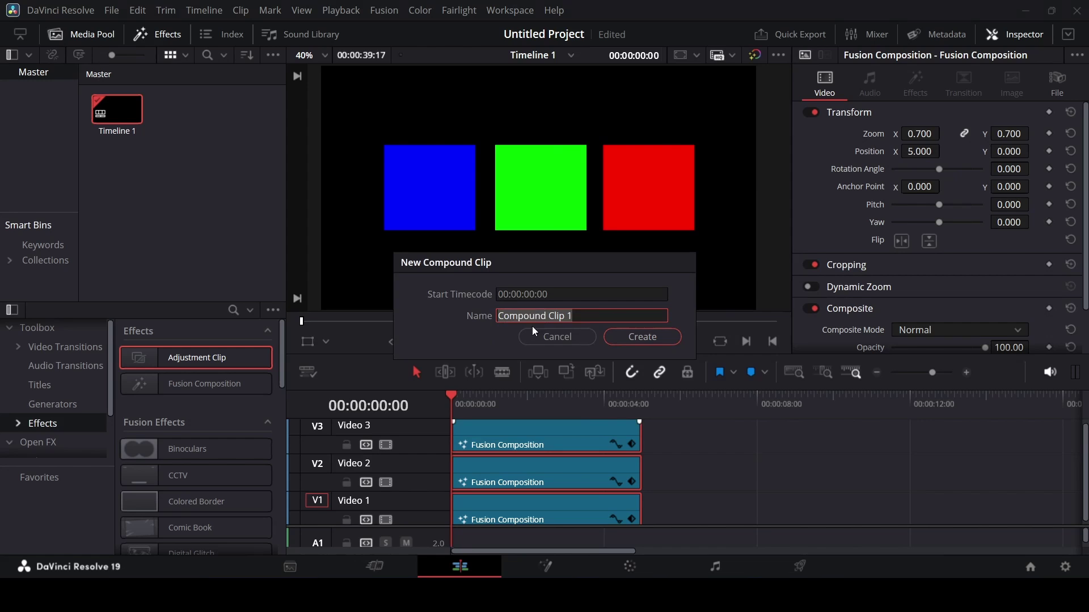
pyautogui.click(639, 346)
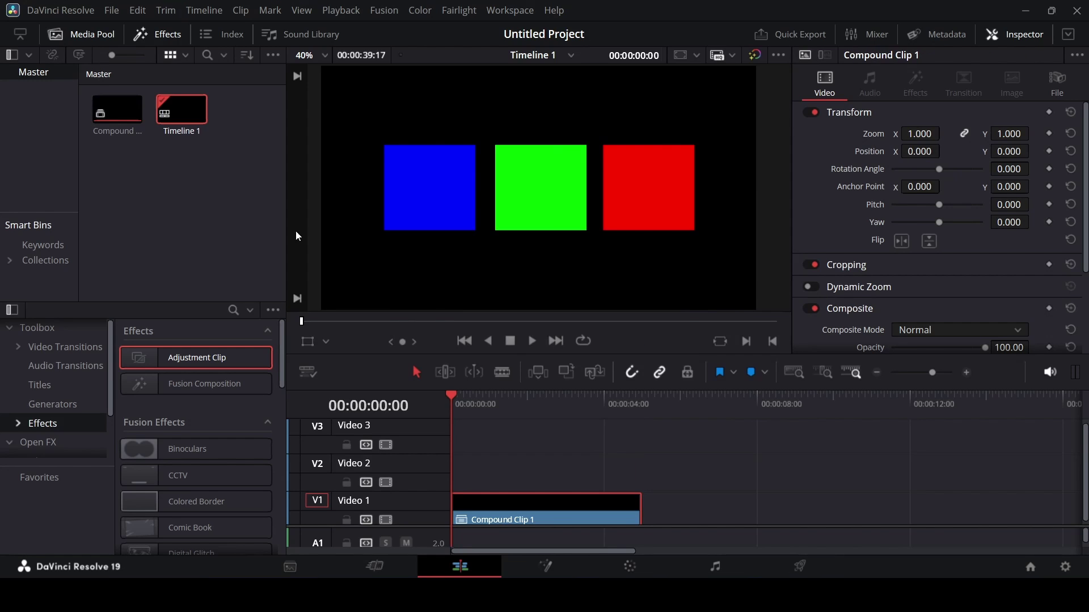
# - Drop a second copy of Compound Clip 1 on Video 1, then delete that duplicate
pyautogui.click(99, 107)
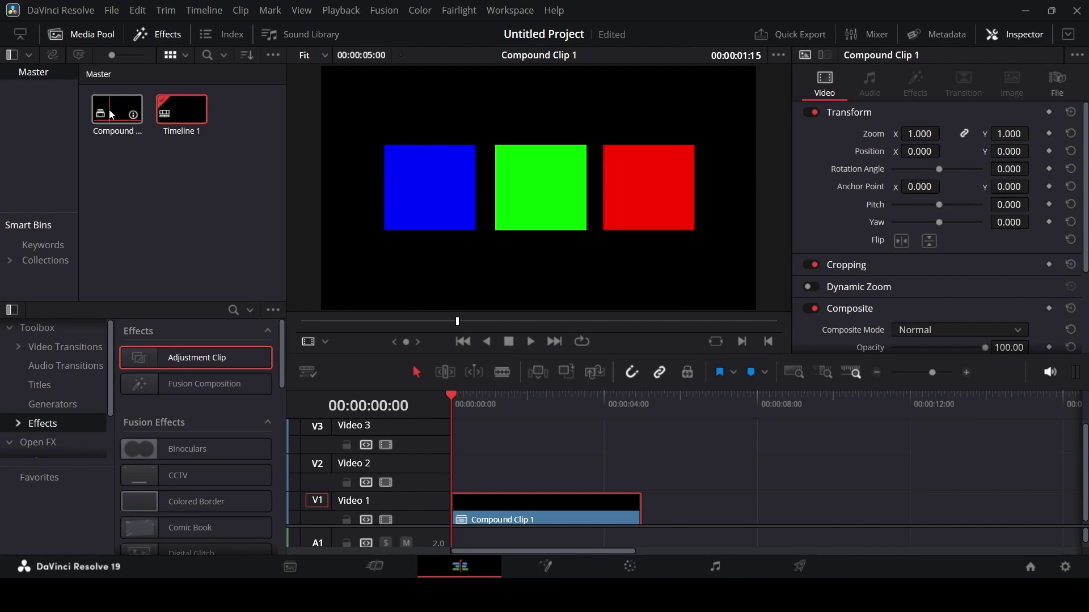
pyautogui.moveTo(112, 115); pyautogui.dragTo(709, 499)
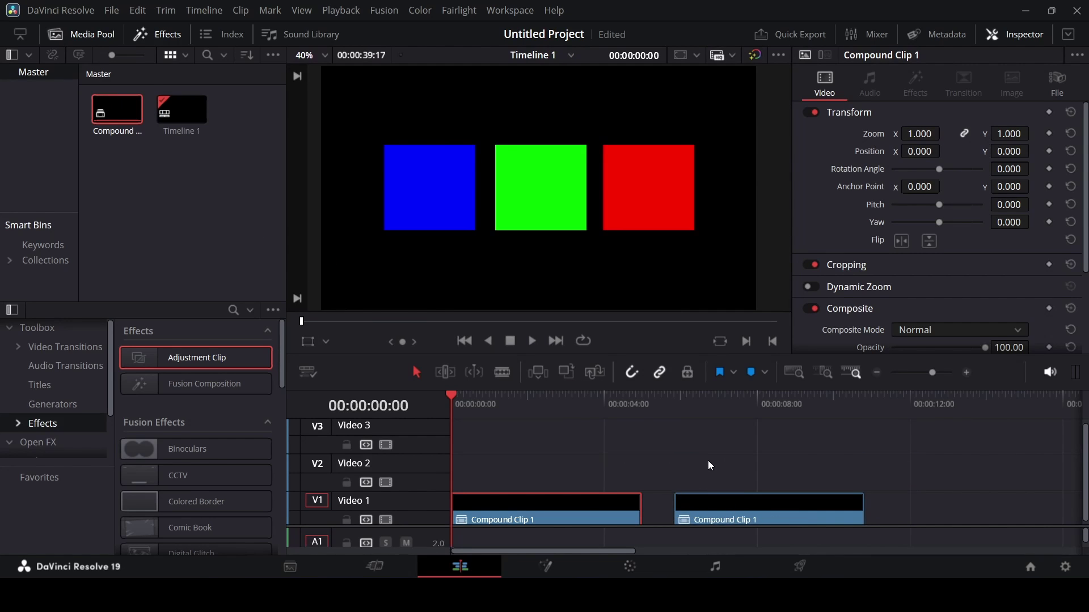
pyautogui.click(736, 513)
pyautogui.press('Delete')
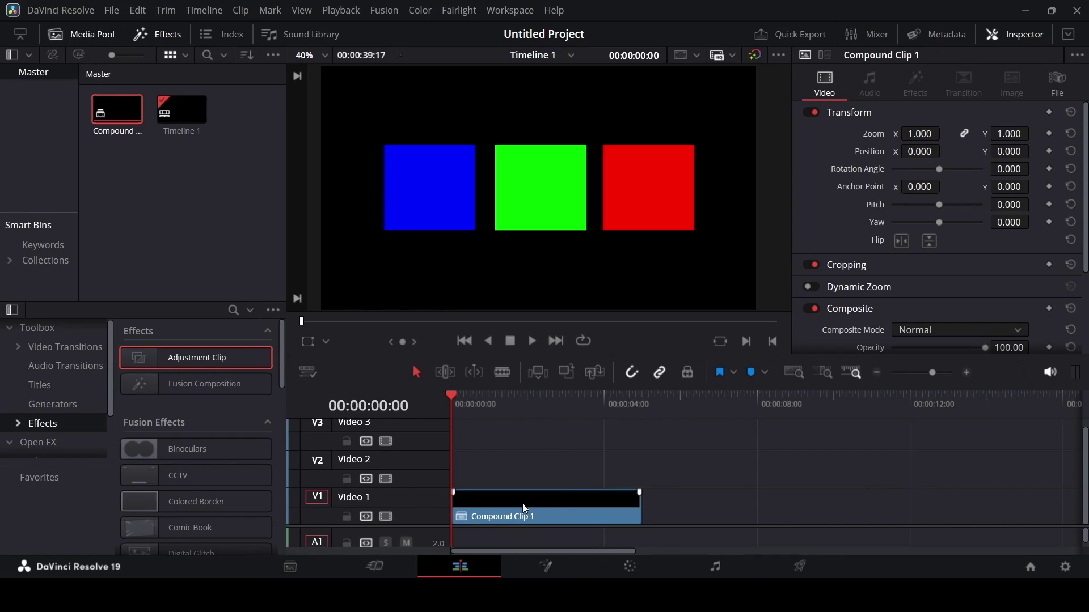
pyautogui.rightClick(524, 509)
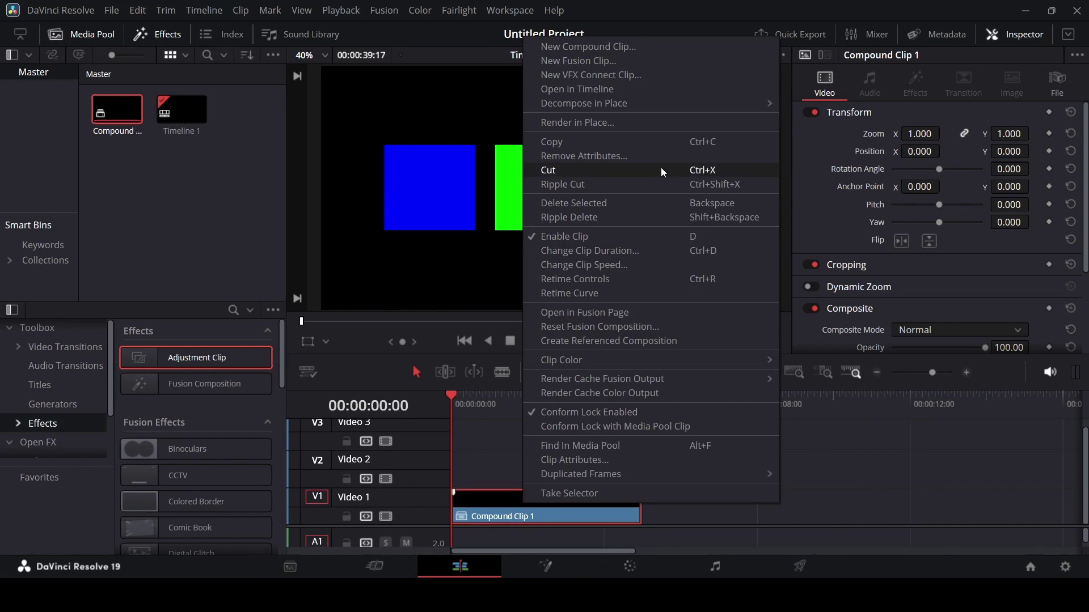
pyautogui.moveTo(629, 103)
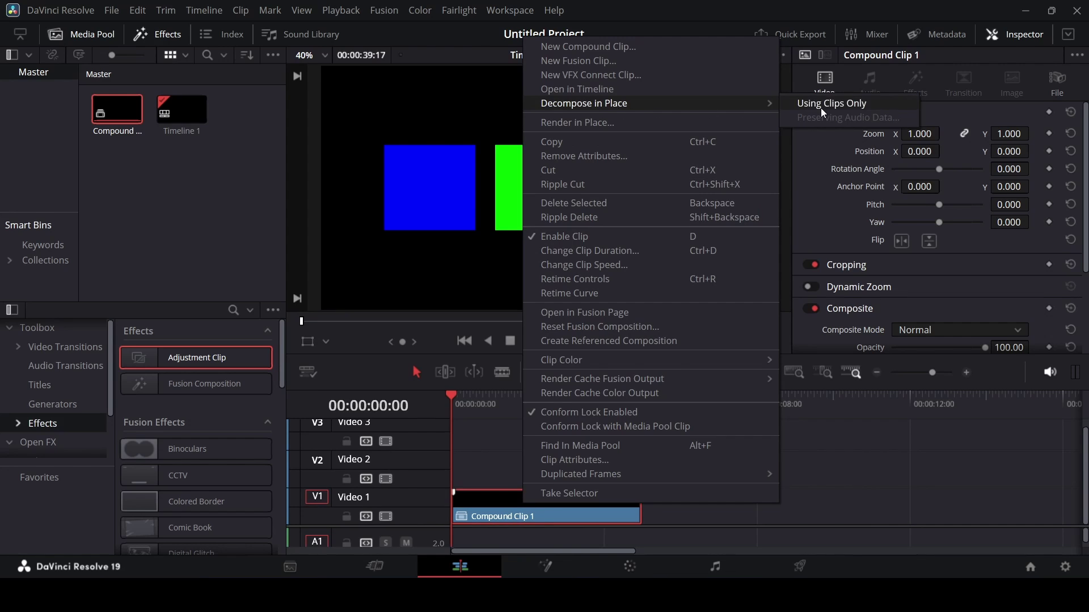
pyautogui.click(831, 104)
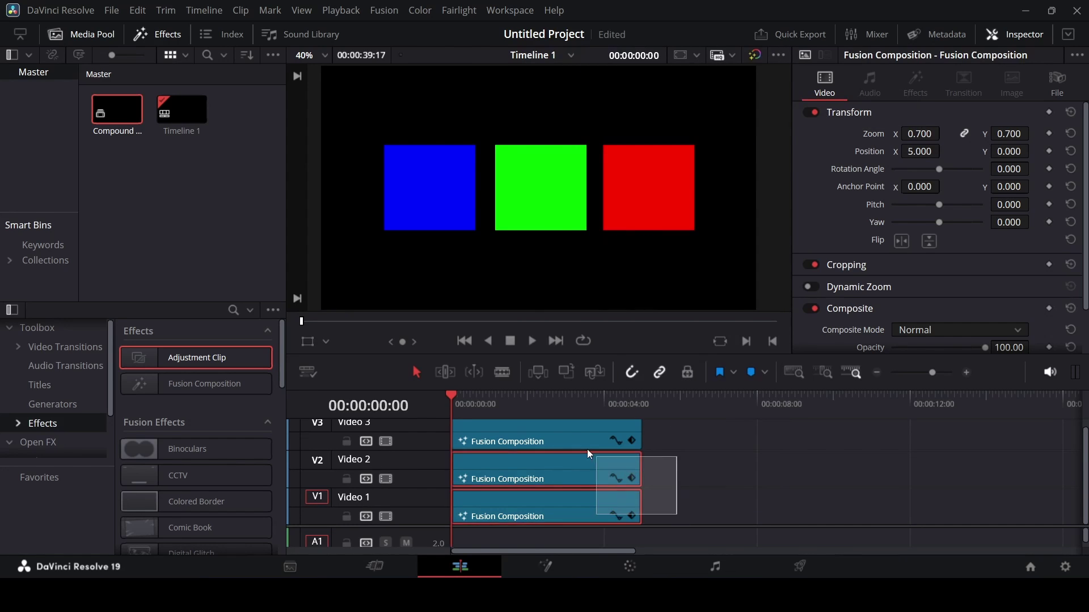
pyautogui.scroll(1, 681, 482)
pyautogui.scroll(-1, 688, 469)
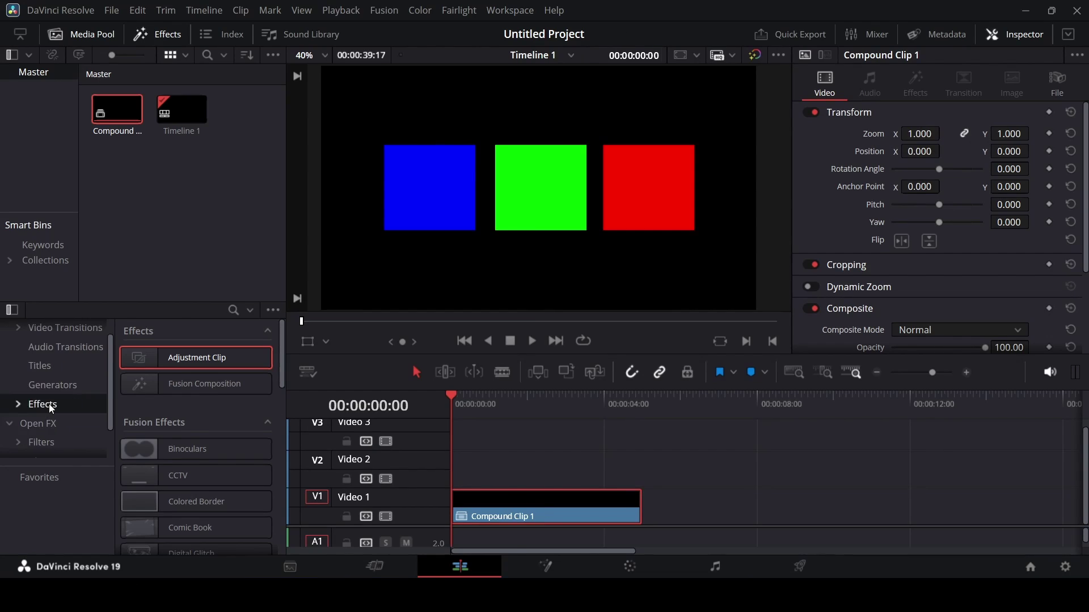
# - Try Gaussian Blur on Compound Clip 1, undo it, and reselect the clip
pyautogui.click(44, 424)
pyautogui.moveTo(185, 415); pyautogui.dragTo(499, 514)
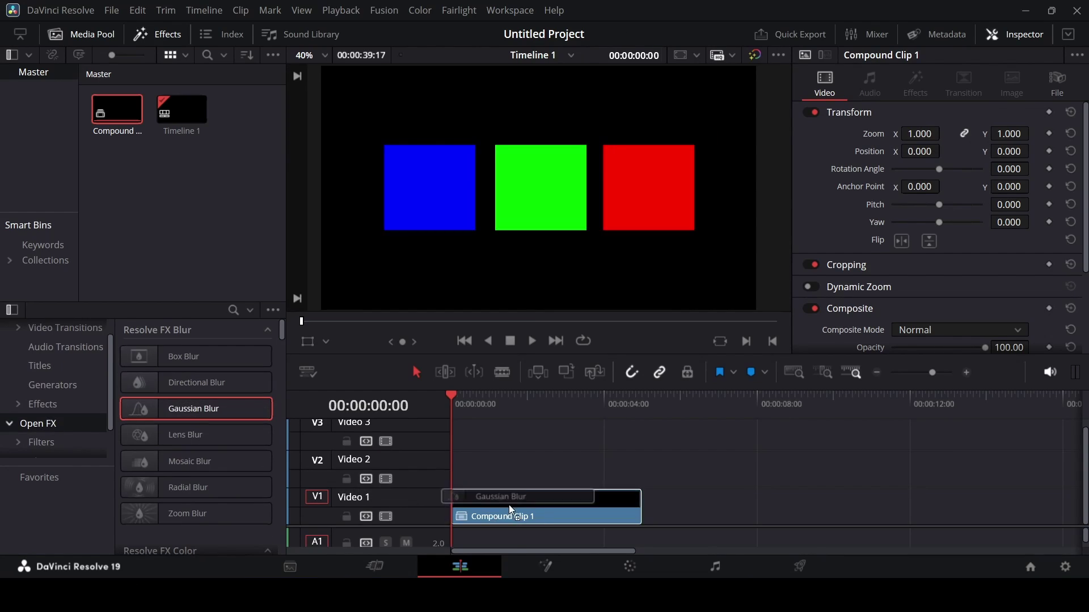
pyautogui.moveTo(939, 164); pyautogui.dragTo(985, 164)
pyautogui.hotkey('ctrl', 'z')
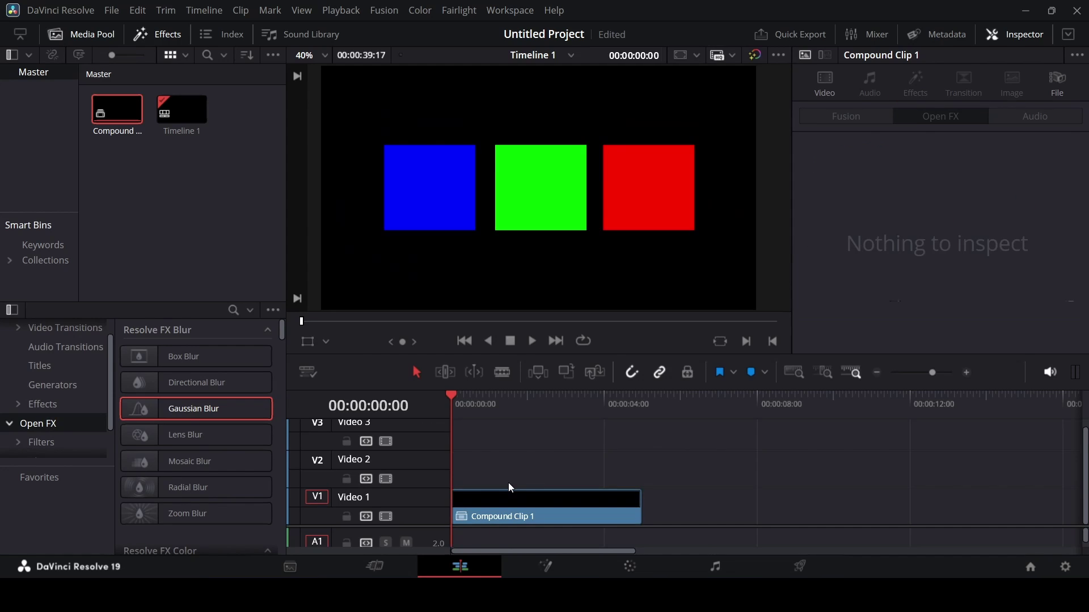
pyautogui.click(509, 510)
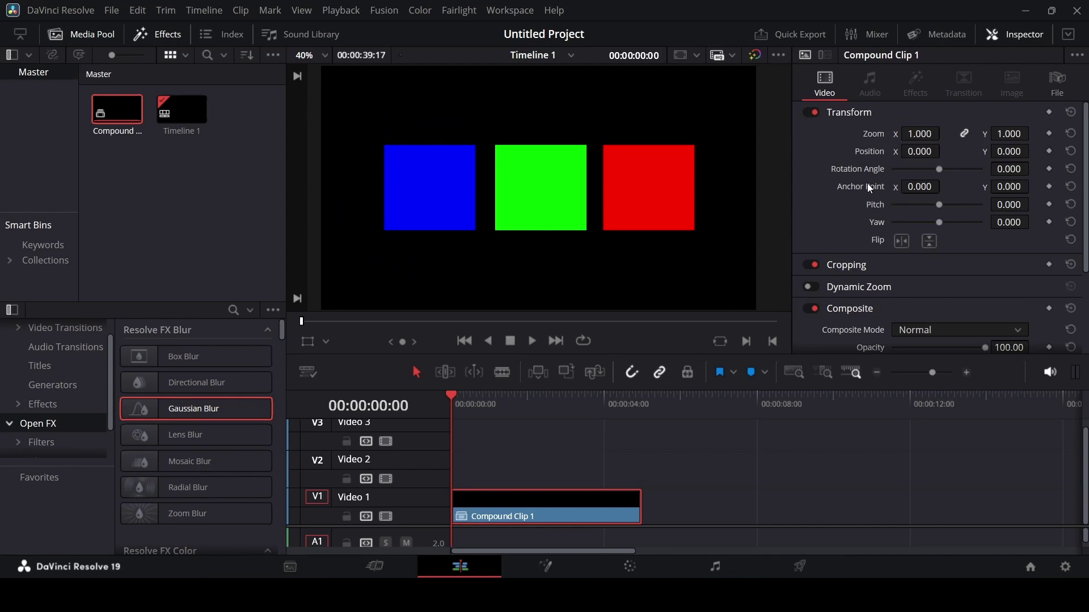
# - Keyframe Zoom at 1.0 at the start and 1.27 around three seconds in
pyautogui.click(1049, 134)
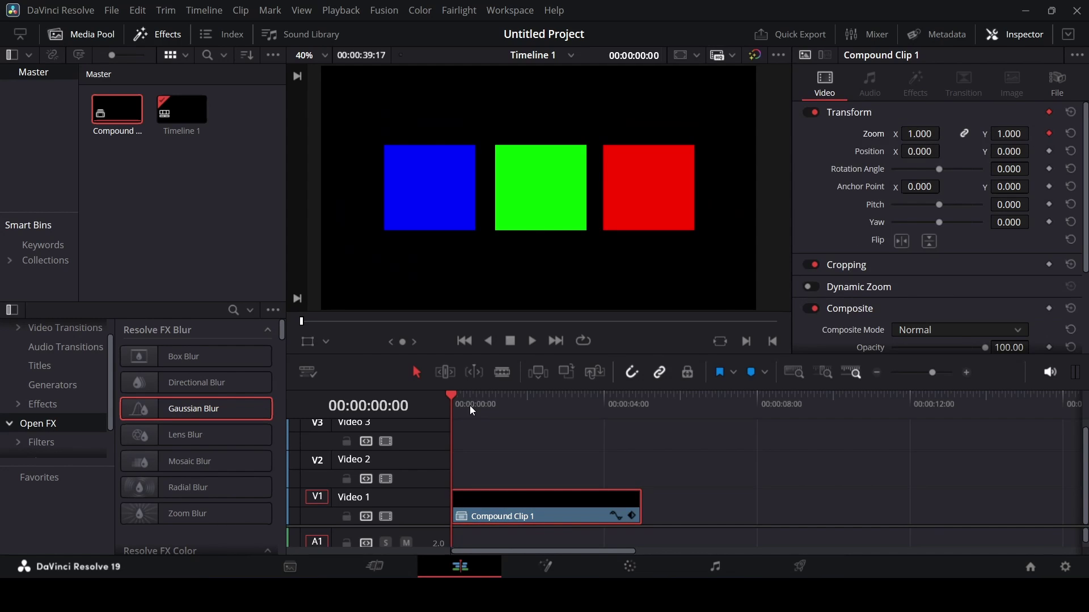
pyautogui.click(490, 405)
pyautogui.moveTo(492, 408); pyautogui.dragTo(538, 409)
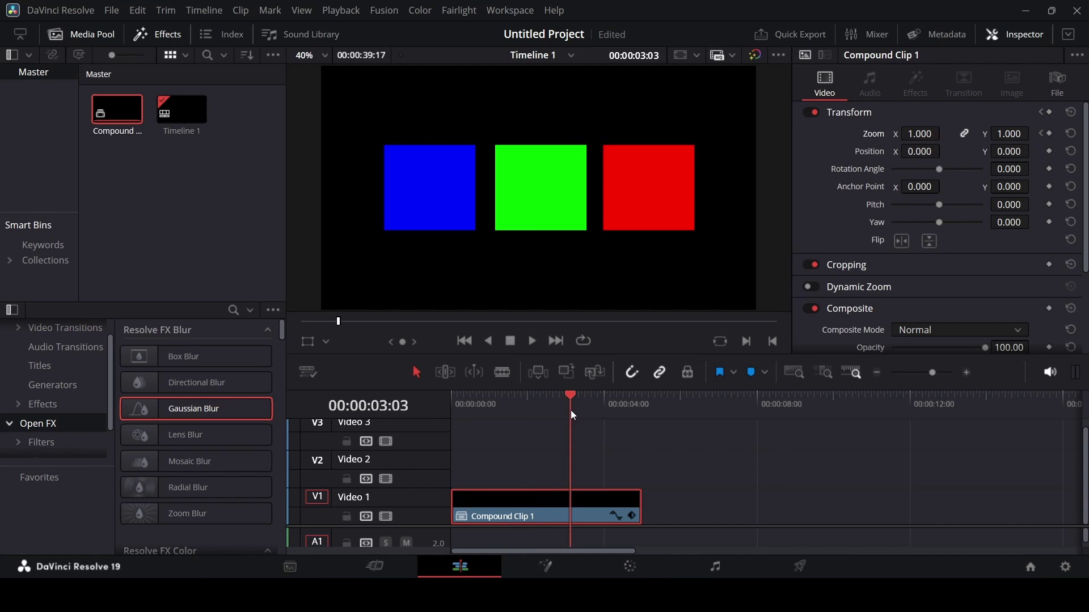
pyautogui.moveTo(920, 134); pyautogui.dragTo(948, 133)
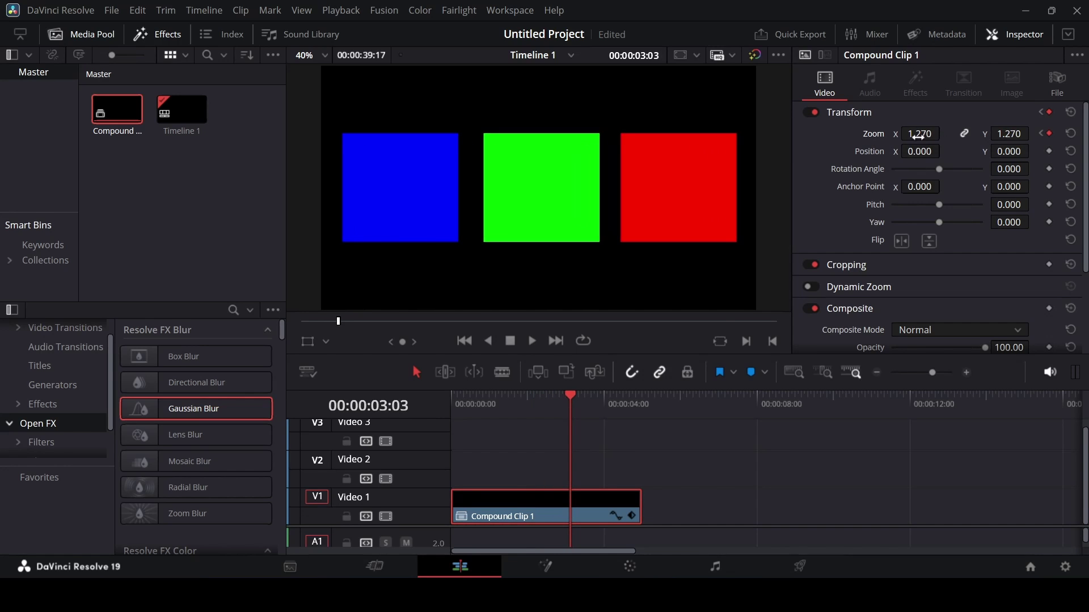
# - Play back the zoom animation from the start and return the playhead to the beginning
pyautogui.press('Home')
pyautogui.press('space')
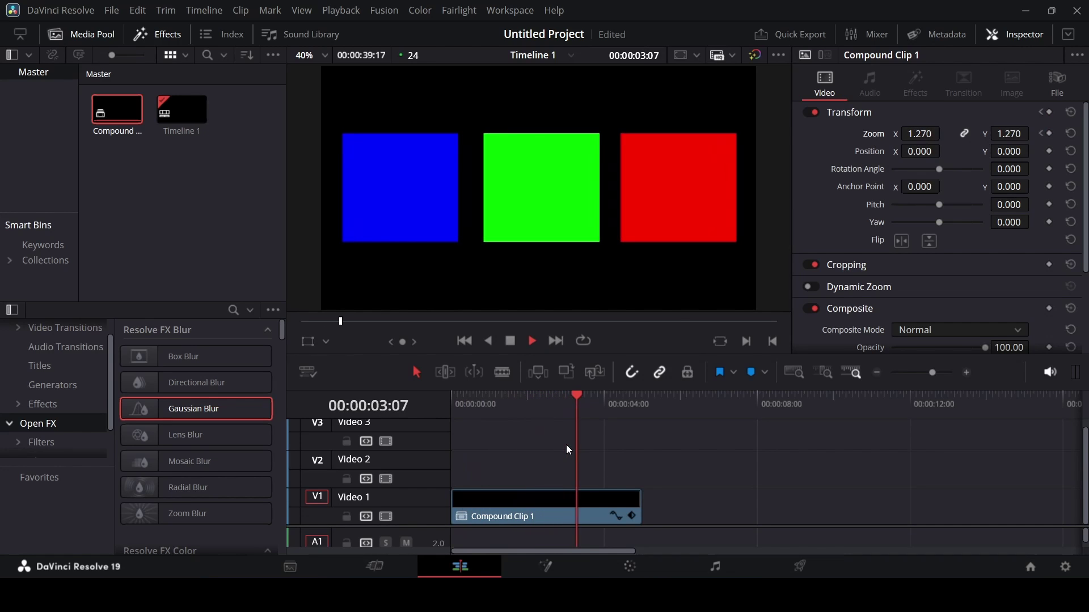
pyautogui.press('space')
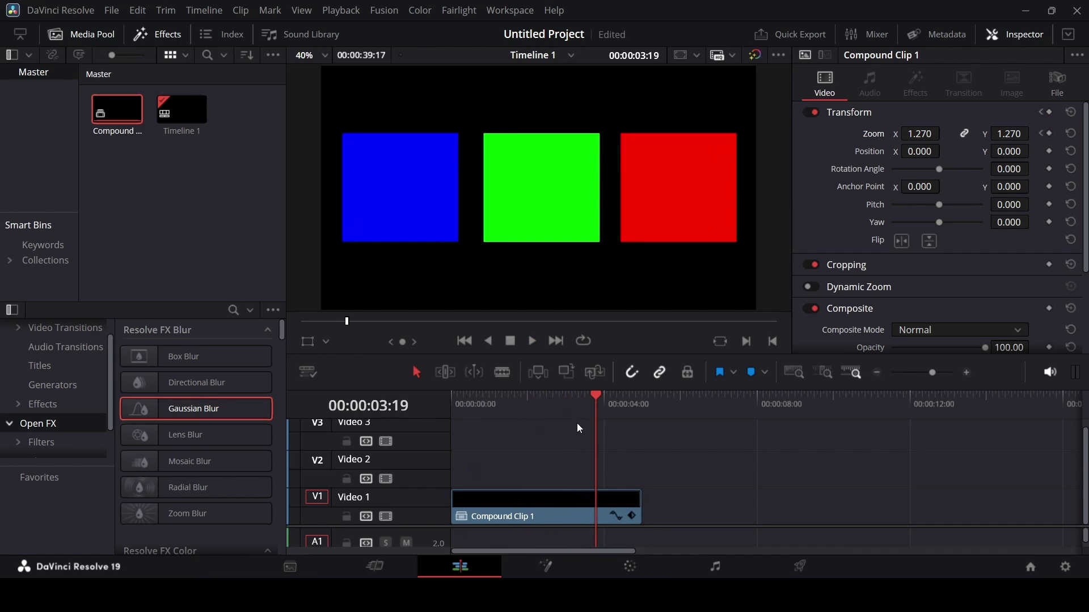
pyautogui.press('Home')
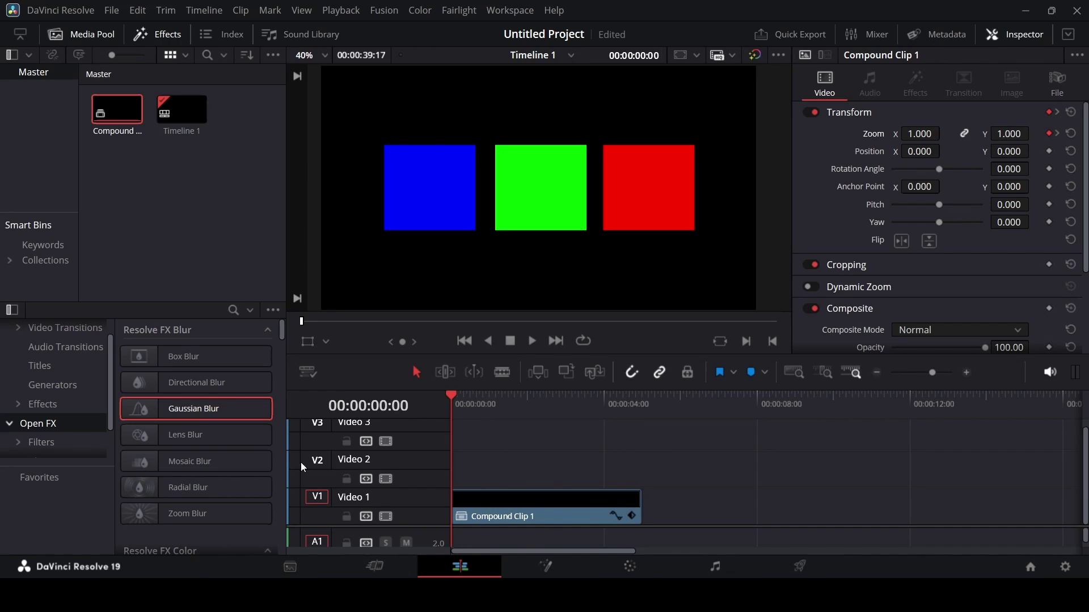
# - Add a Fusion Composition clip after the compound clip and open it in the Fusion page
pyautogui.click(41, 404)
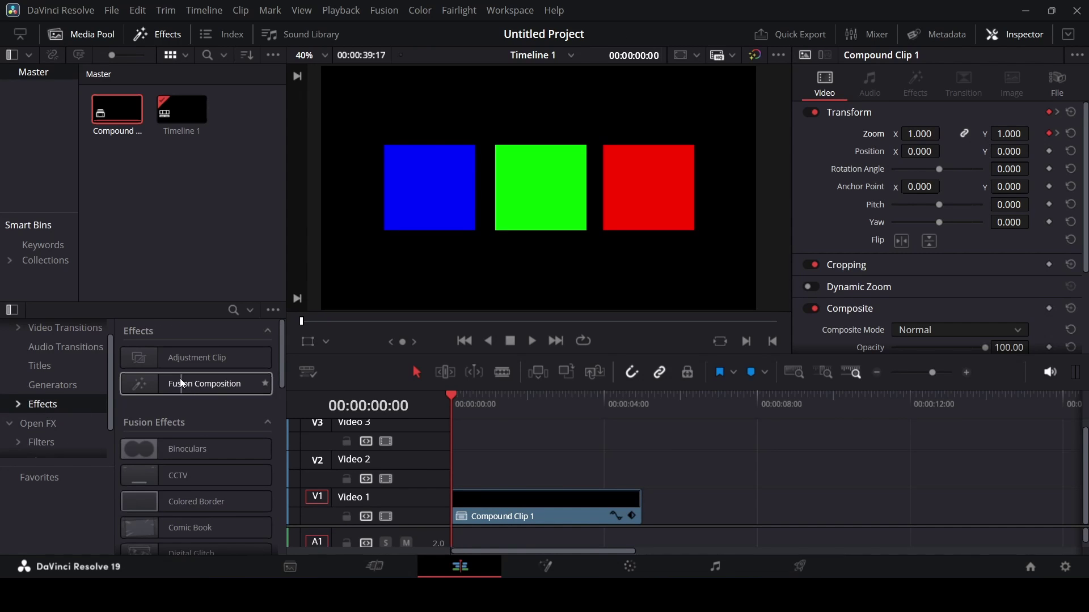
pyautogui.moveTo(194, 384); pyautogui.dragTo(723, 507)
pyautogui.click(723, 507)
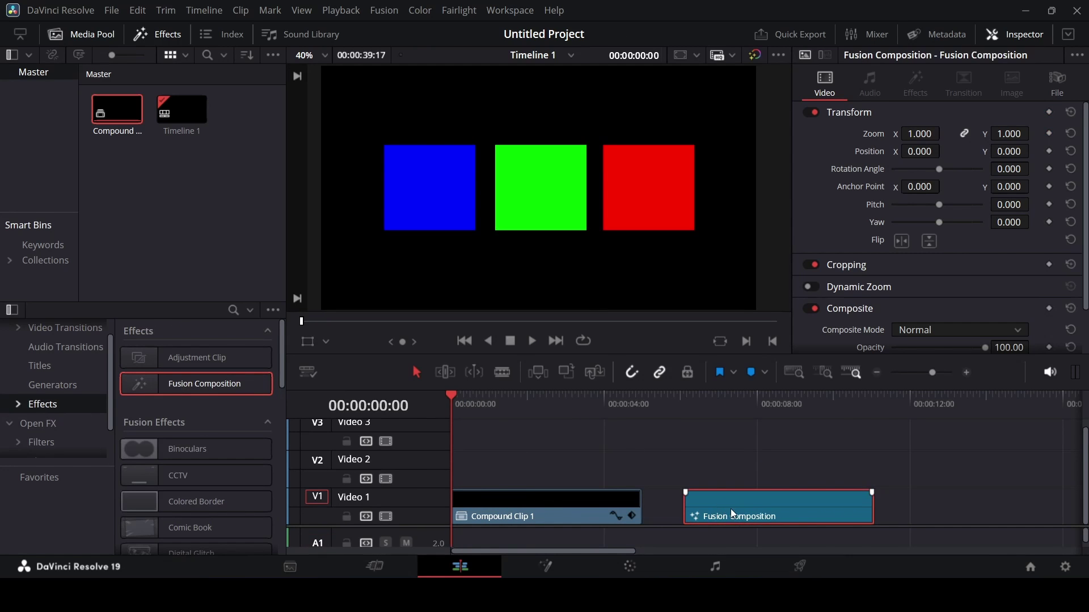
pyautogui.rightClick(730, 509)
pyautogui.click(776, 416)
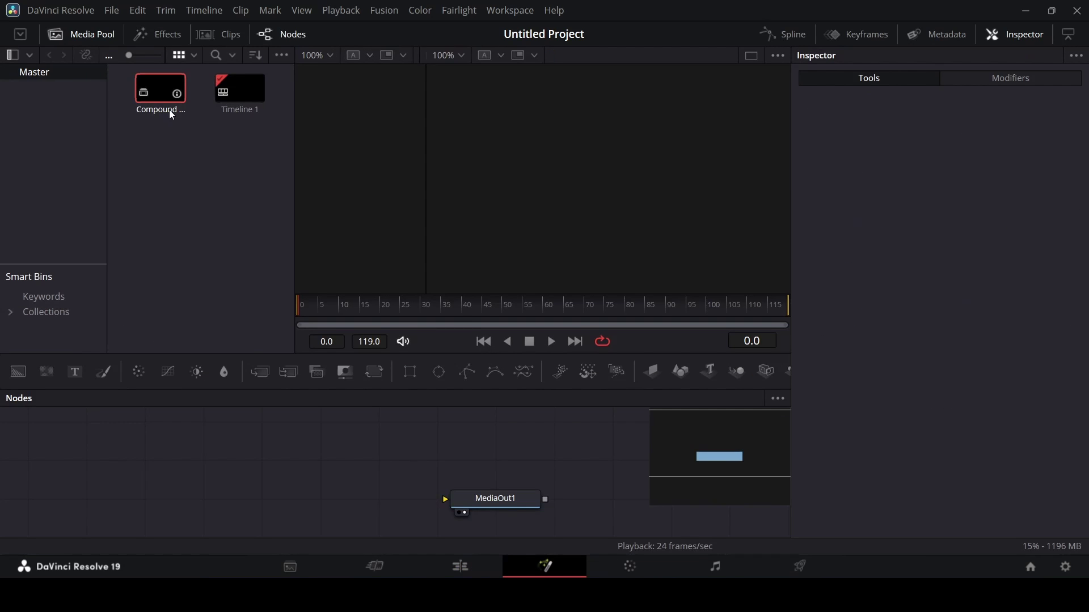
# - Bring in Compound Clip 1 as MediaIn, add Transform (size 0.98) and Blur at 50.4
pyautogui.moveTo(189, 494); pyautogui.dragTo(448, 500)
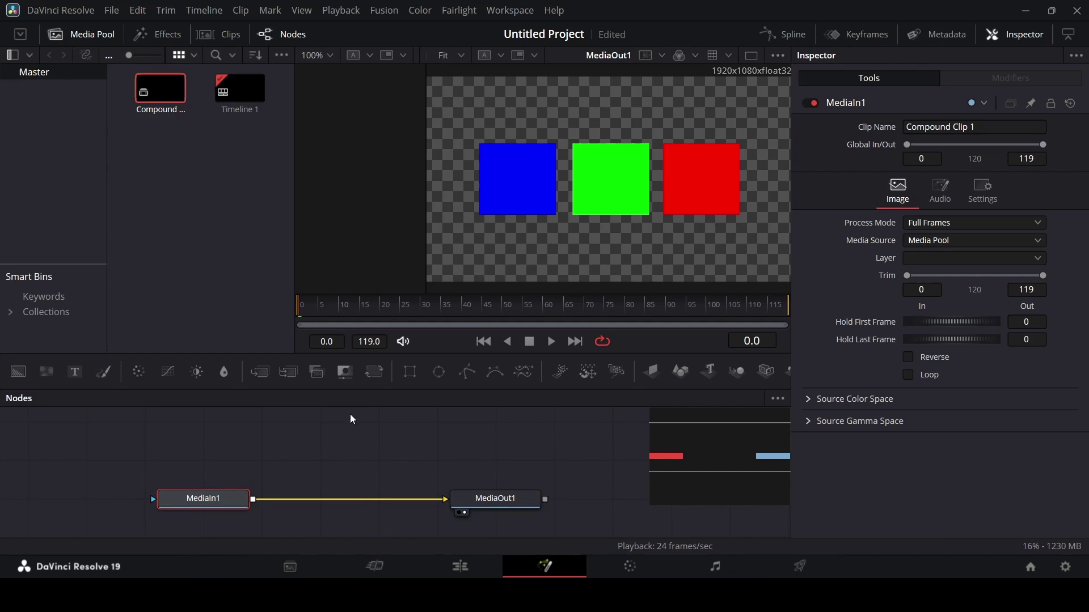
pyautogui.click(375, 374)
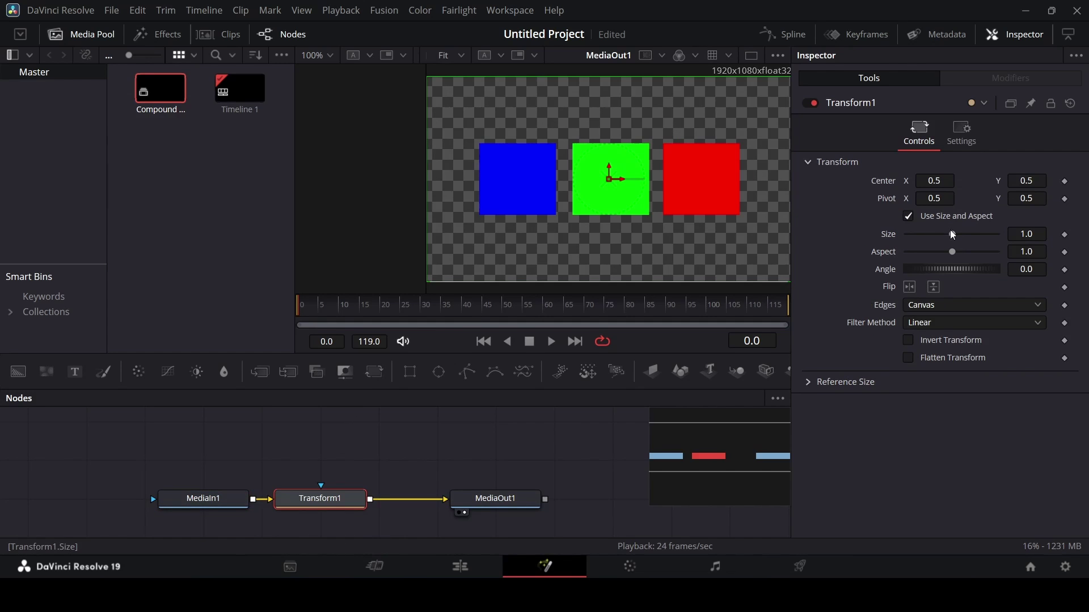
pyautogui.moveTo(952, 234)
pyautogui.mouseDown()
pyautogui.moveTo(964, 233)
pyautogui.moveTo(951, 234)
pyautogui.mouseUp()
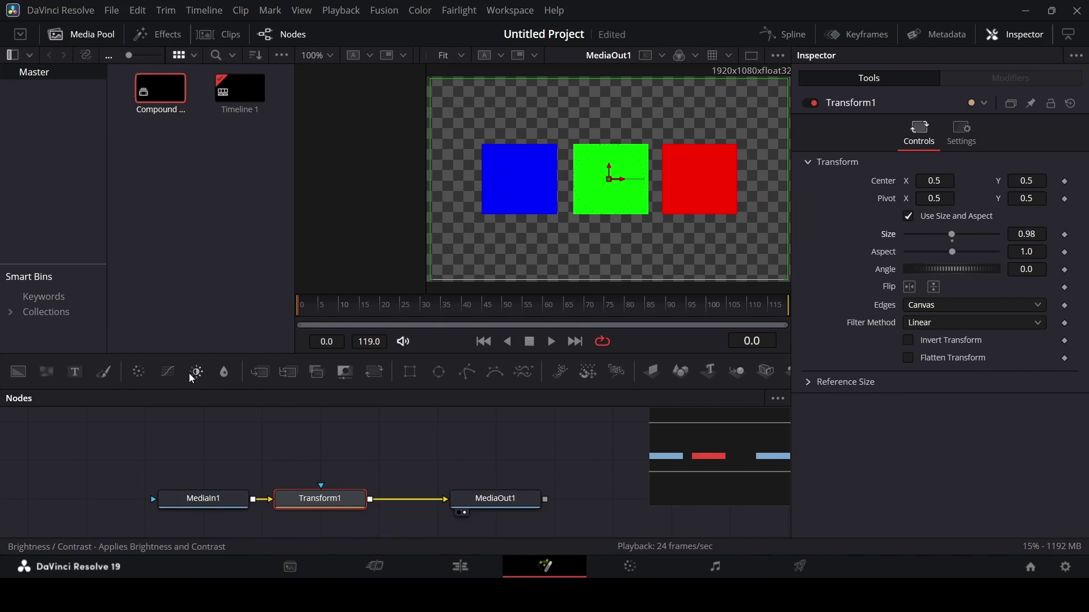
pyautogui.click(224, 372)
pyautogui.moveTo(907, 218)
pyautogui.mouseDown()
pyautogui.moveTo(983, 218)
pyautogui.moveTo(953, 224)
pyautogui.mouseUp()
pyautogui.click(457, 566)
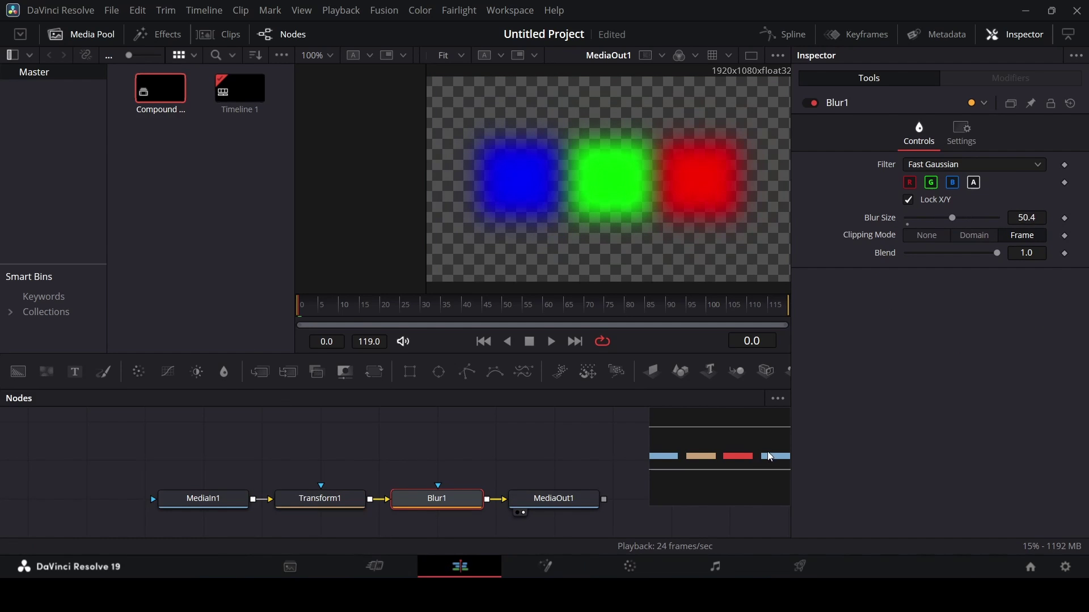